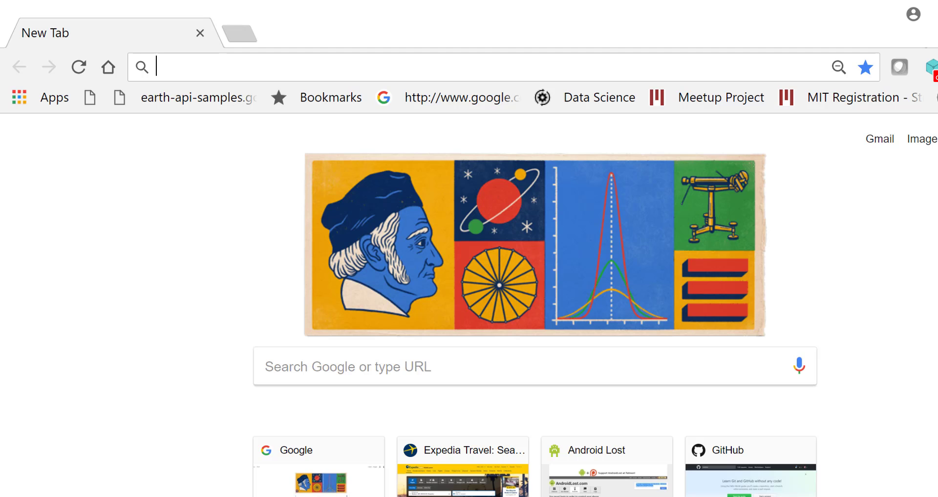
- Resize the Chrome window slightly inward from its bottom-right corner
{"action": "left_click_drag", "start_coordinate": [937, 496], "coordinate": [932, 494]}
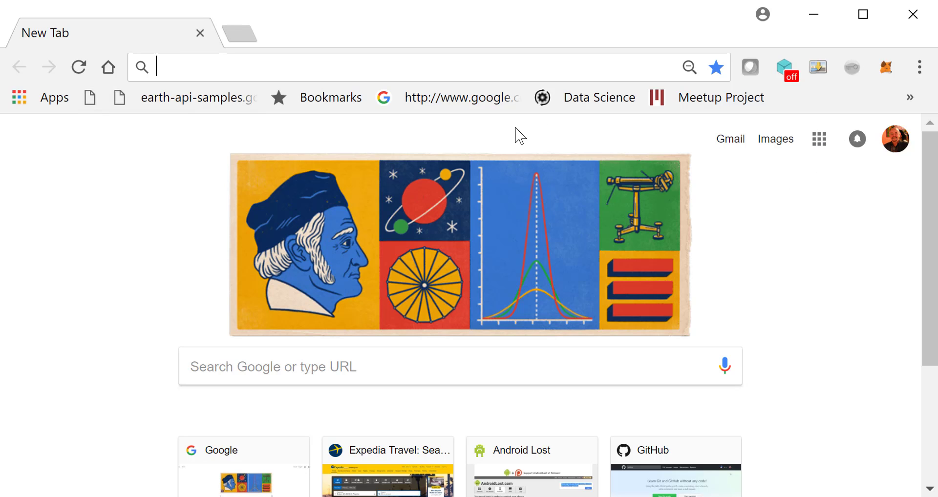
- Open Google Drive from the Google apps menu on the New Tab page
{"action": "left_click", "coordinate": [820, 142]}
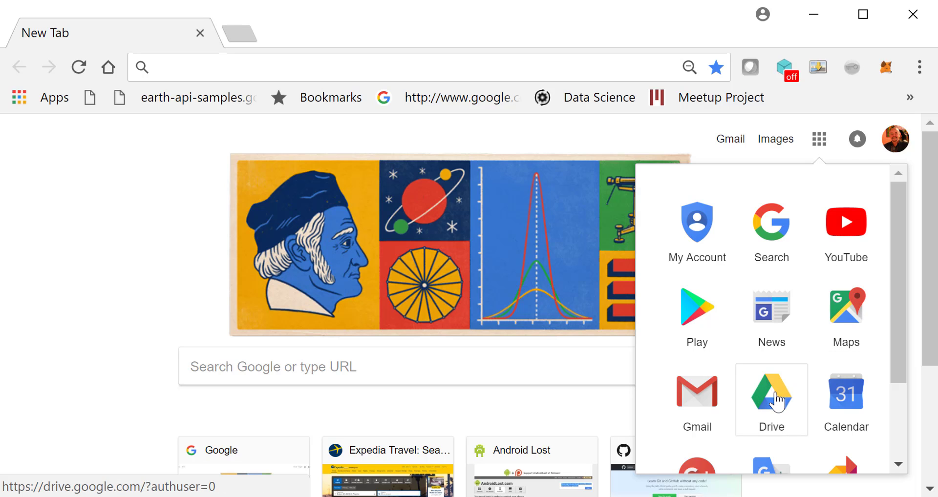
{"action": "left_click", "coordinate": [823, 151]}
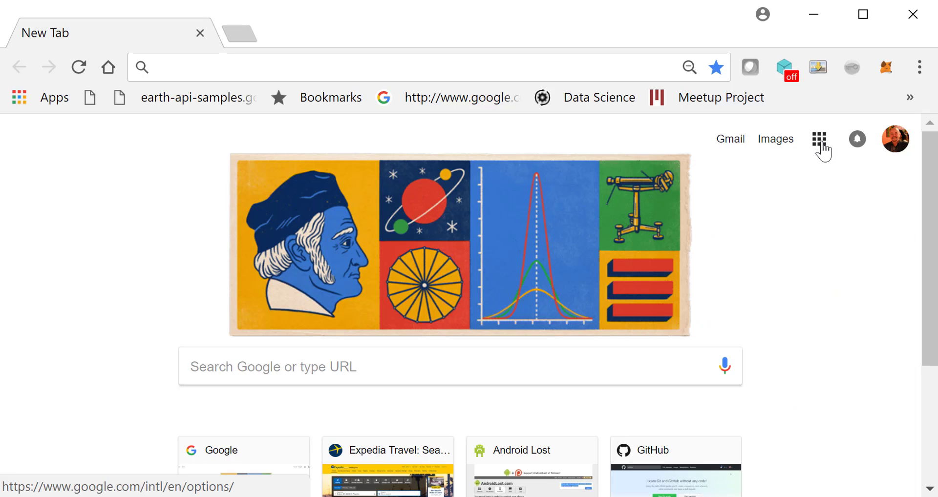
{"action": "left_click", "coordinate": [823, 151]}
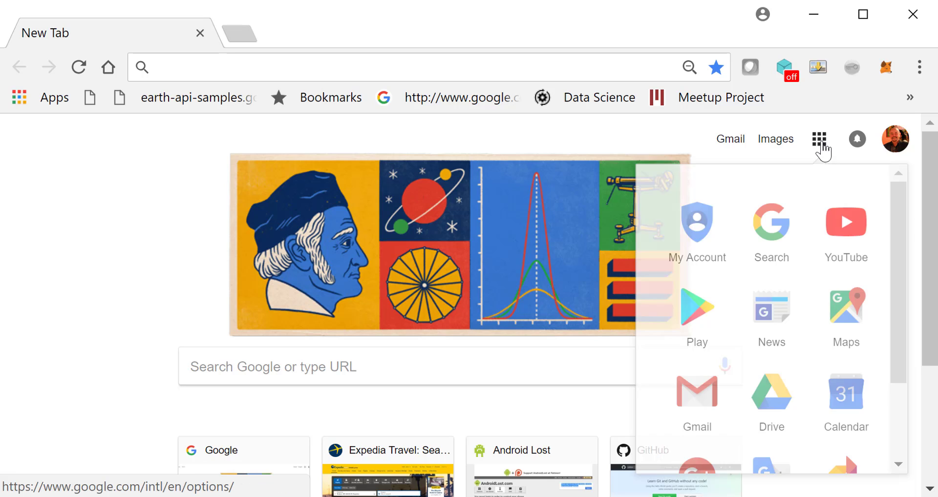
{"action": "left_click", "coordinate": [771, 398]}
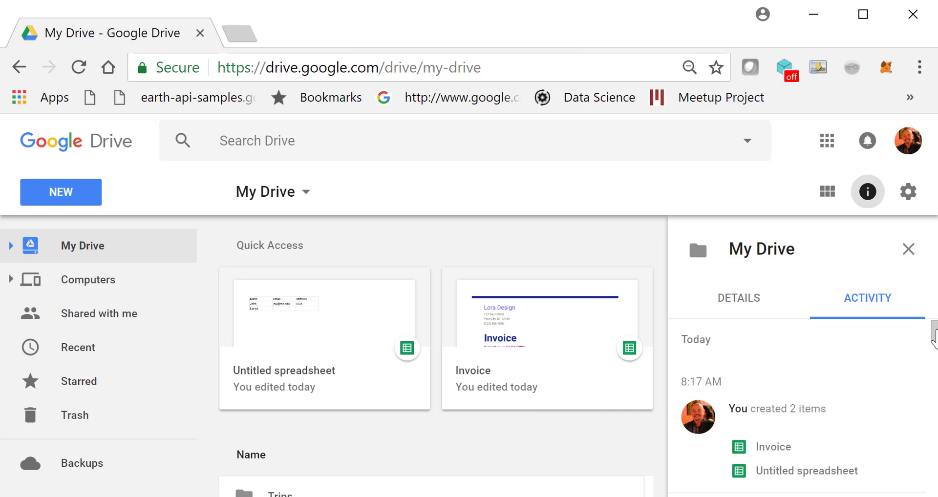
- Remove both the Untitled spreadsheet and the Invoice file from My Drive
{"action": "left_click_drag", "start_coordinate": [935, 331], "coordinate": [934, 352]}
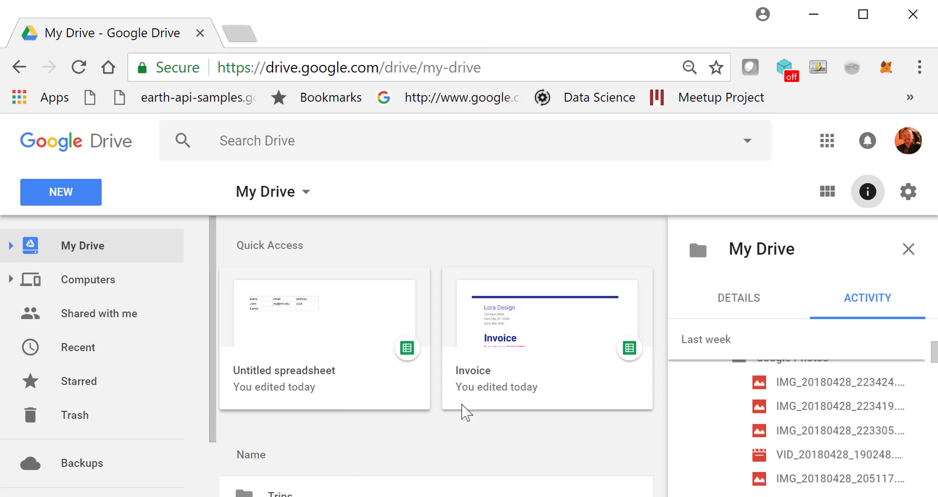
{"action": "left_click", "coordinate": [312, 279]}
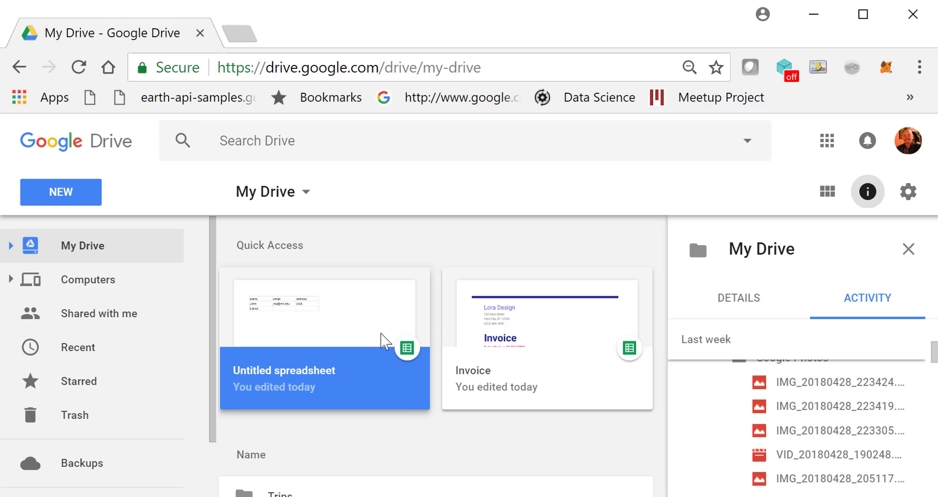
{"action": "right_click", "coordinate": [359, 323]}
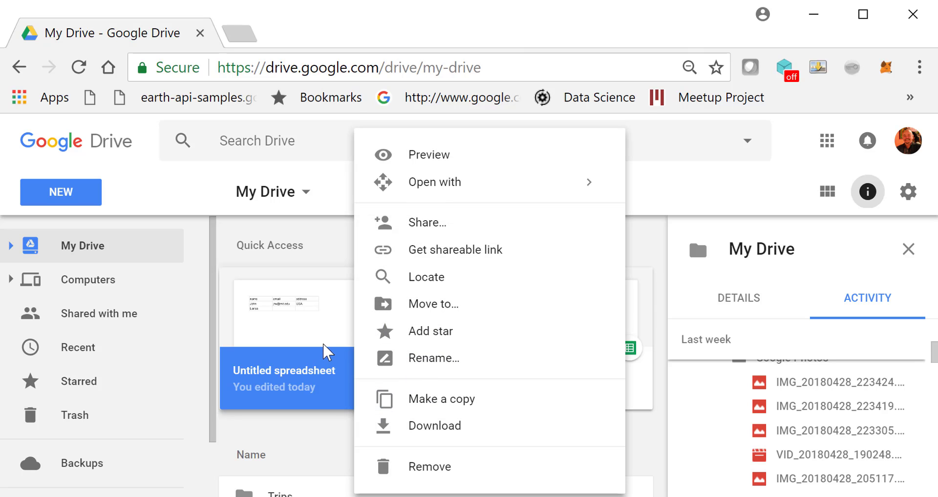
{"action": "left_click", "coordinate": [411, 466]}
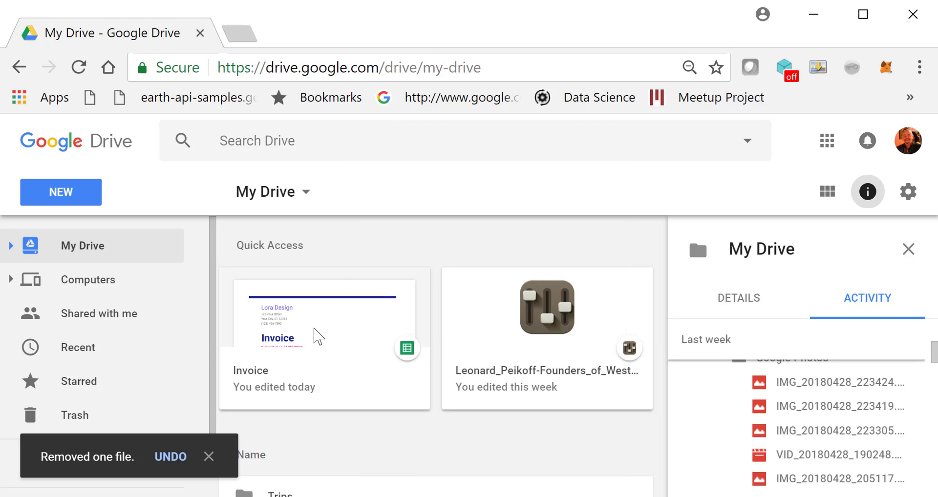
{"action": "right_click", "coordinate": [316, 337]}
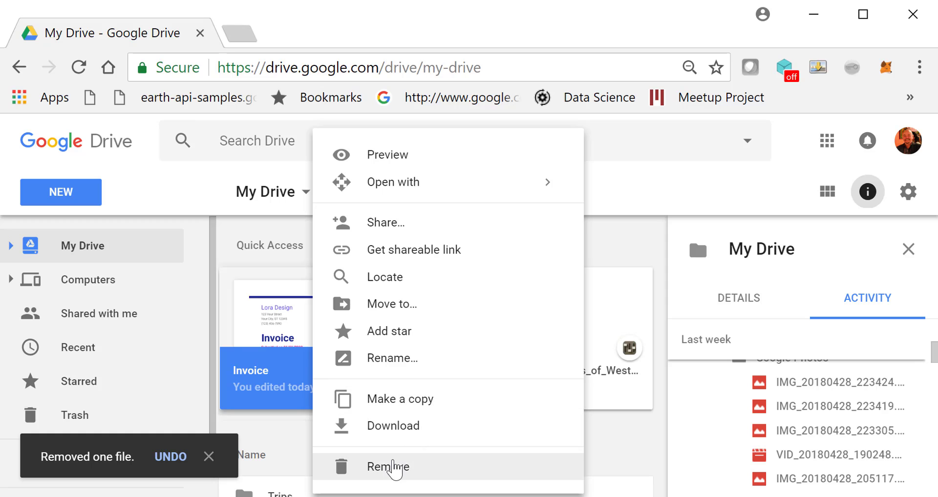
{"action": "left_click", "coordinate": [395, 468]}
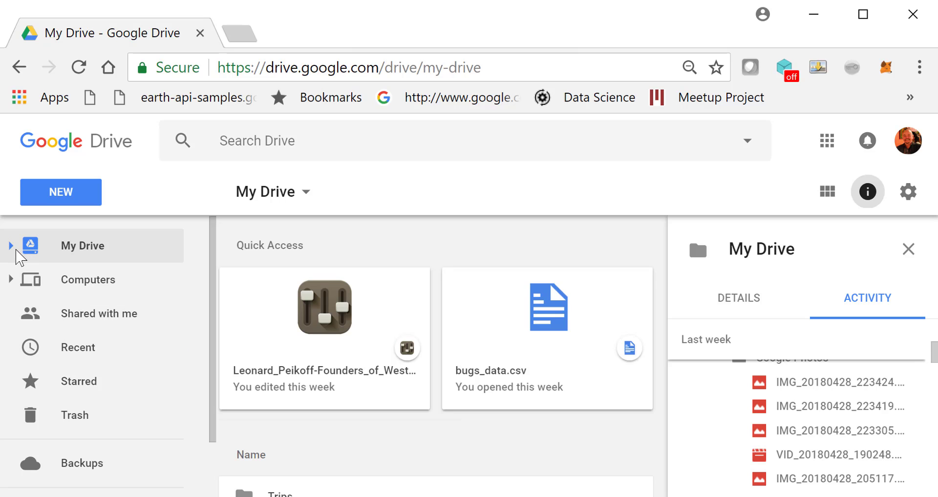
- Create a folder named 'ASheets' under My Drive and open it
{"action": "left_click", "coordinate": [12, 247]}
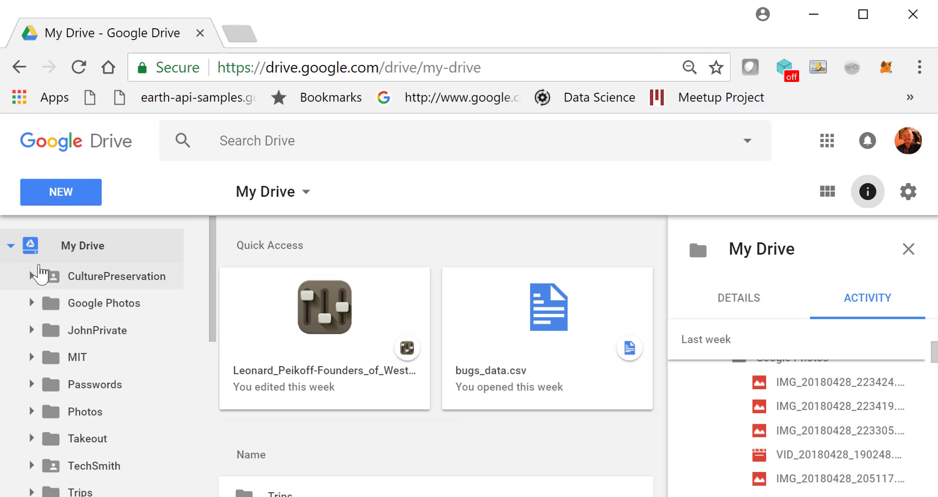
{"action": "right_click", "coordinate": [28, 248]}
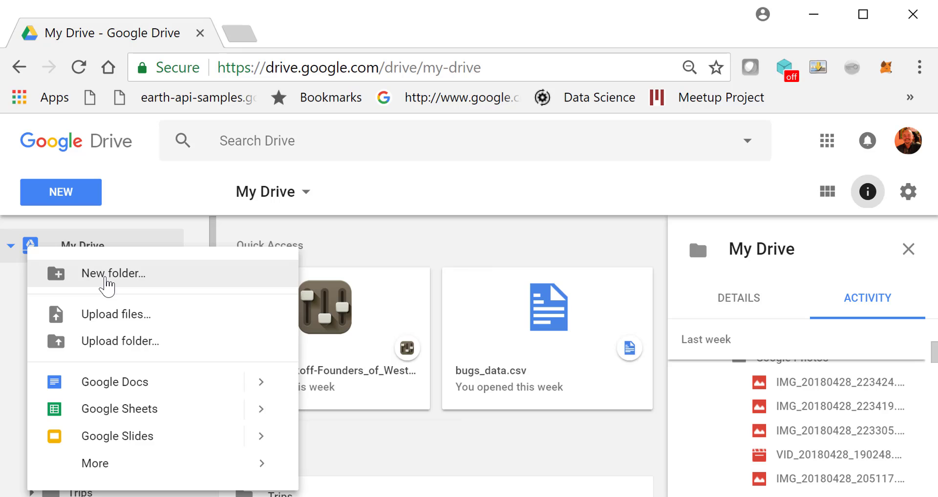
{"action": "left_click", "coordinate": [107, 284]}
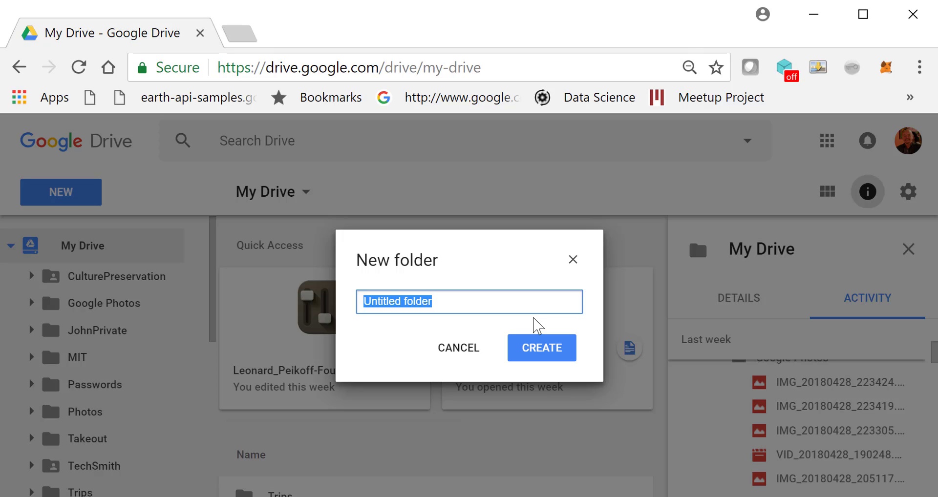
{"action": "type", "text": "ASheets"}
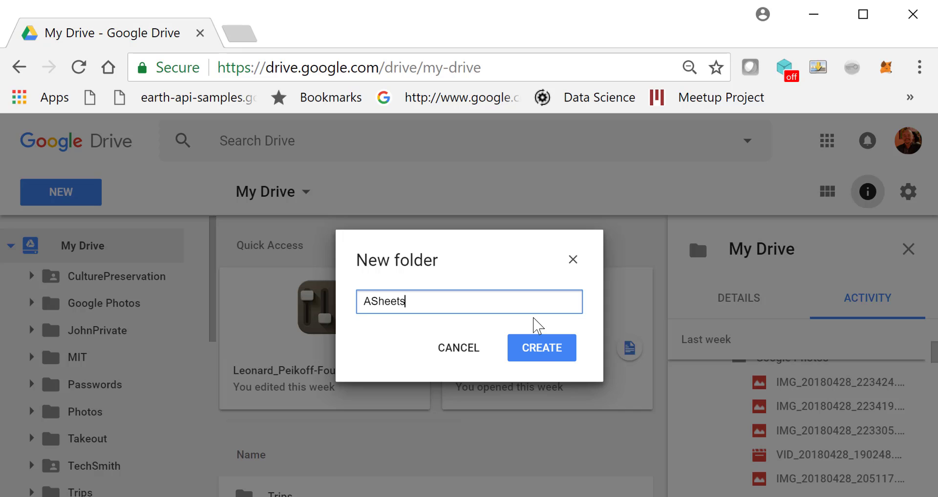
{"action": "left_click", "coordinate": [554, 359]}
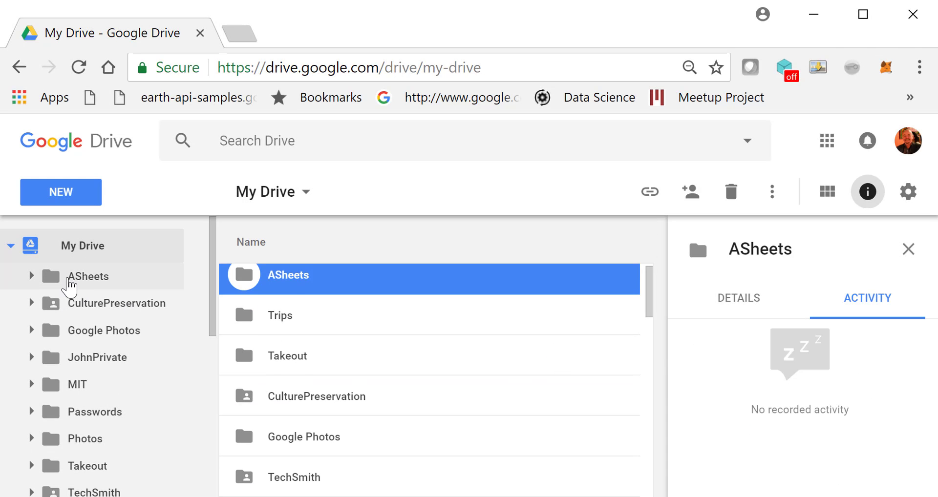
{"action": "left_click", "coordinate": [69, 278]}
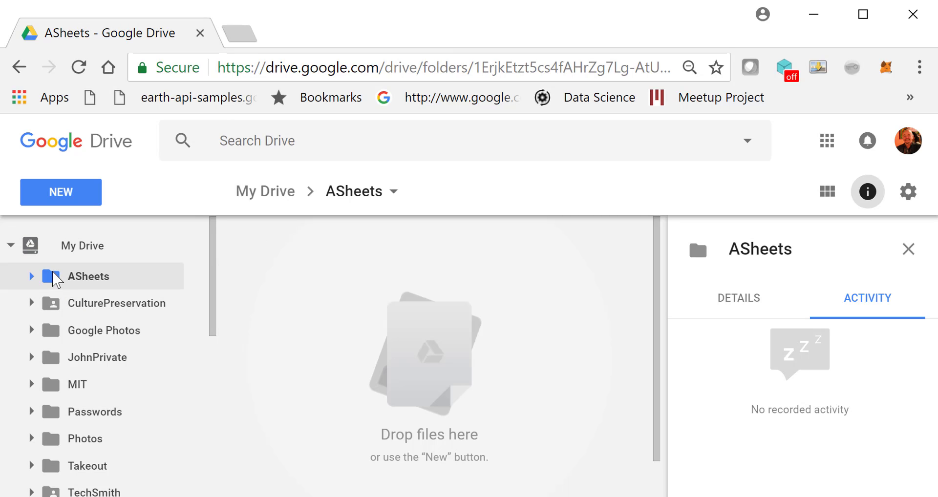
- Create a new spreadsheet in ASheets and title it 'Lora First Sheet'
{"action": "left_click", "coordinate": [55, 200]}
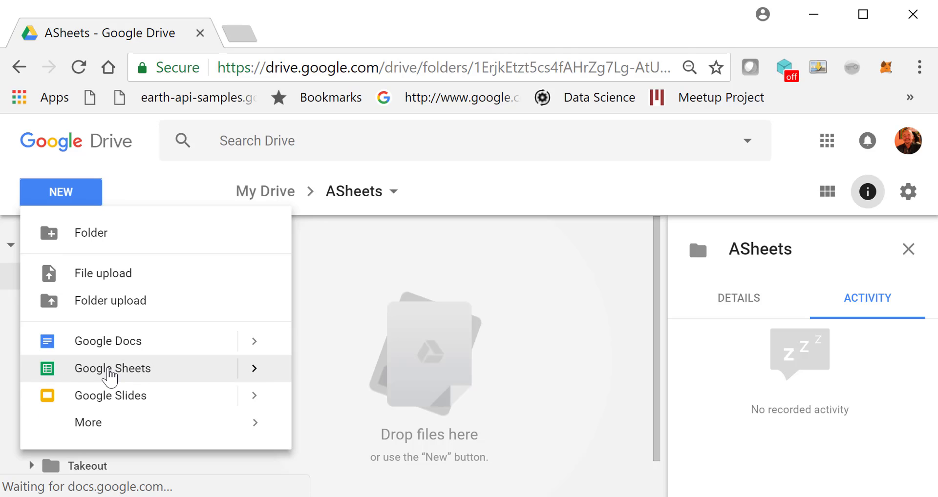
{"action": "left_click", "coordinate": [111, 374]}
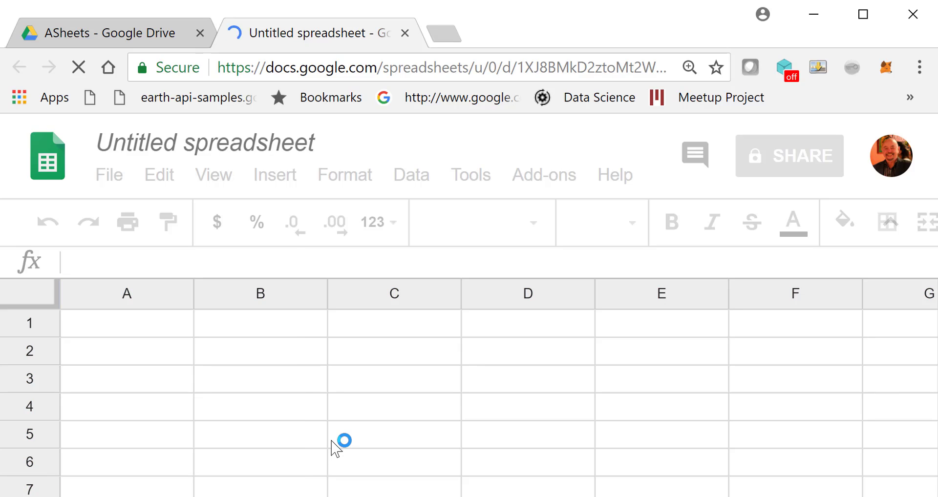
{"action": "left_click", "coordinate": [240, 148]}
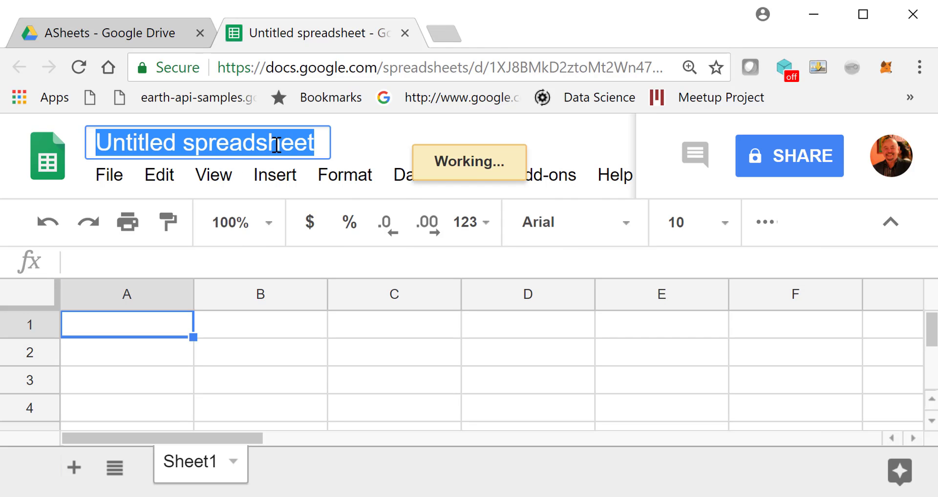
{"action": "type", "text": "Lora"}
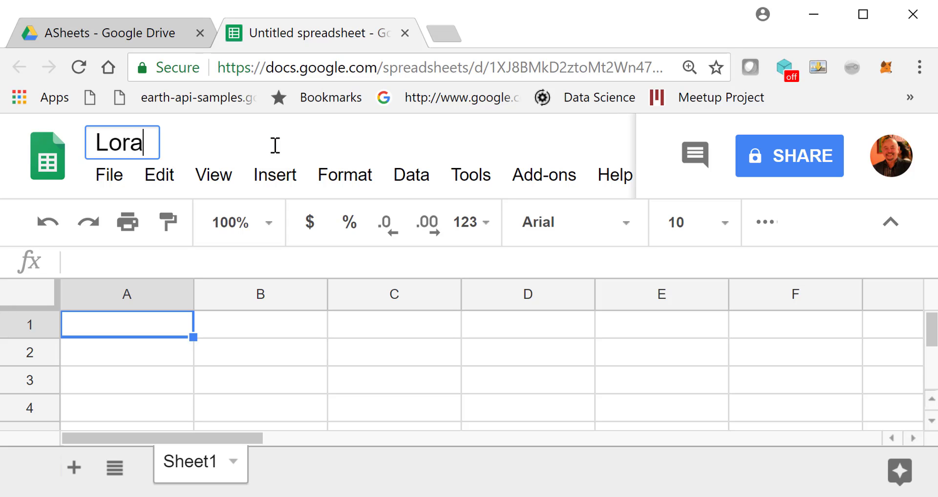
{"action": "type", "text": " F"}
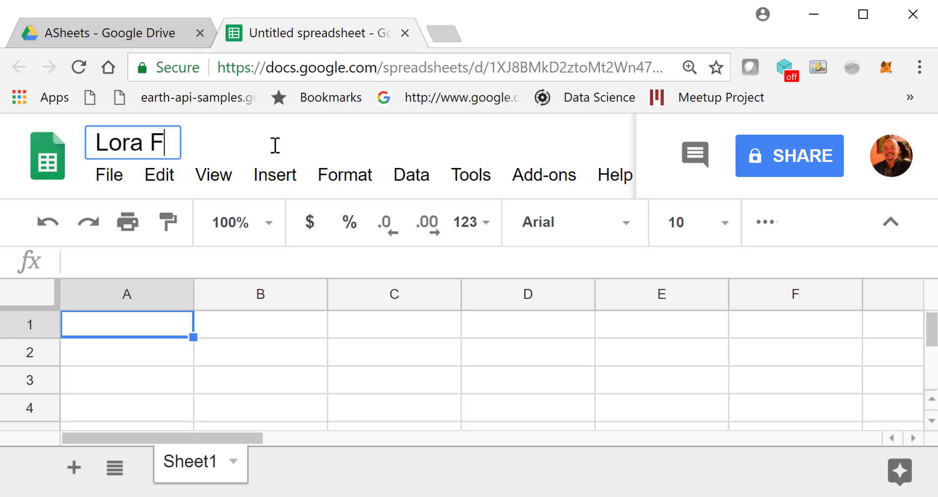
{"action": "type", "text": "irst Sheet"}
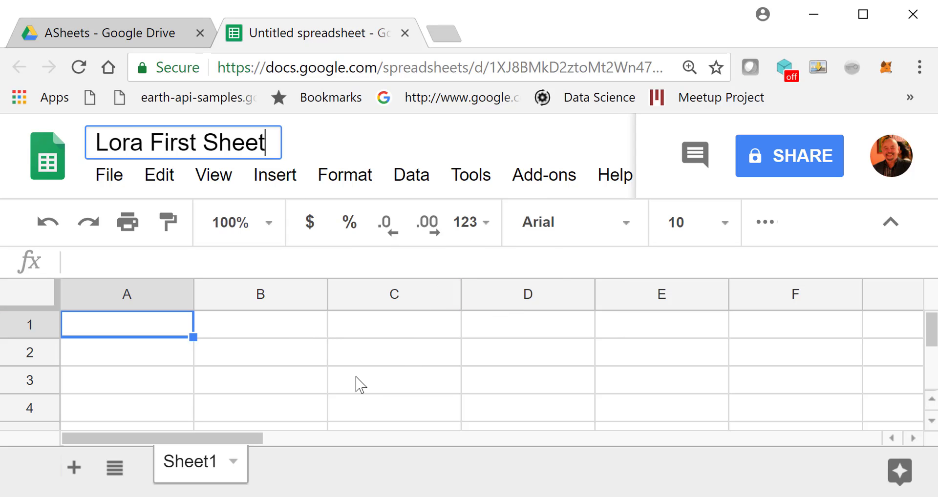
- Enter the headers 'Name' in A1 and 'Email' in B1
{"action": "left_click", "coordinate": [149, 335]}
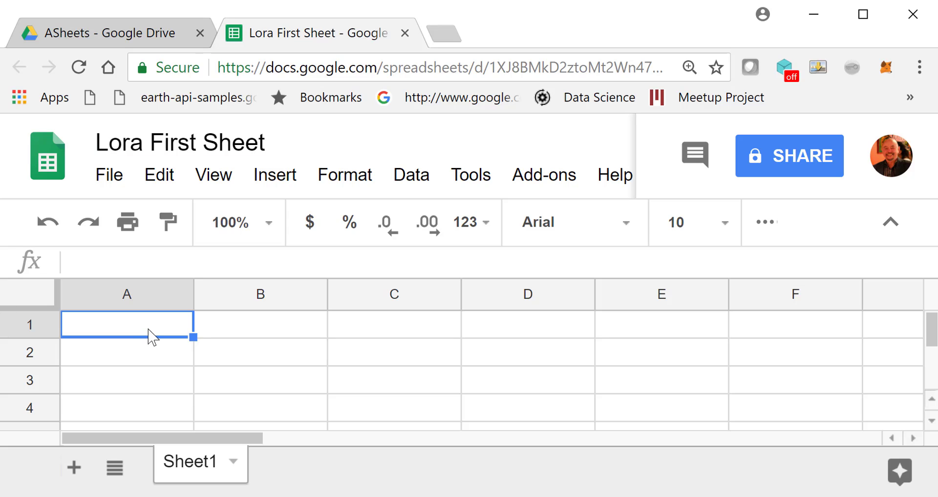
{"action": "type", "text": "N"}
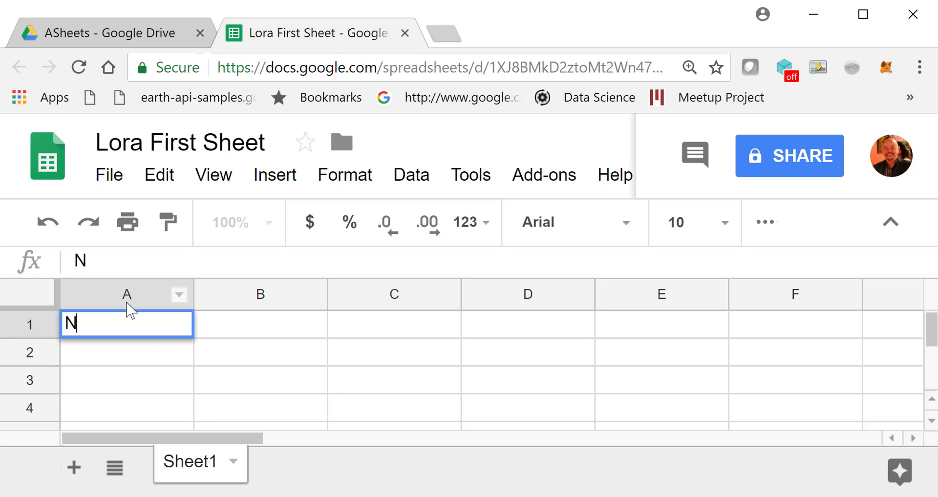
{"action": "type", "text": "ame"}
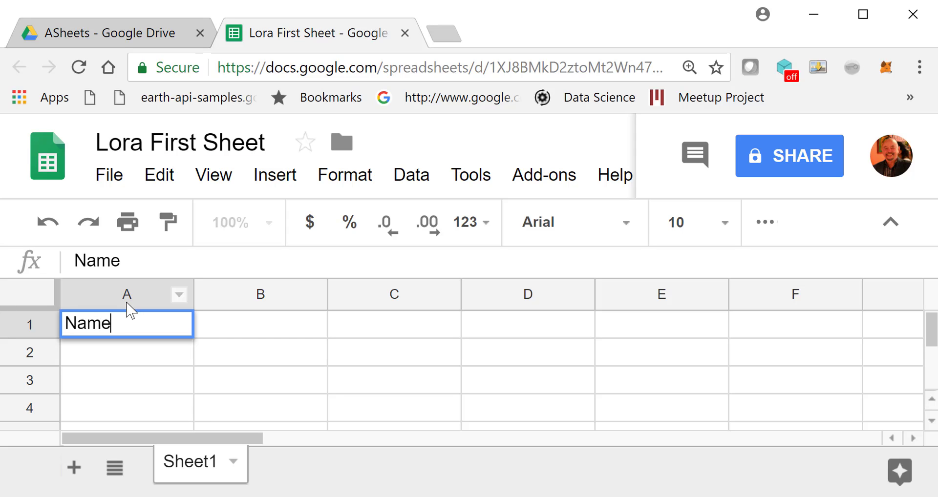
{"action": "left_click", "coordinate": [233, 333]}
{"action": "type", "text": "Ema"}
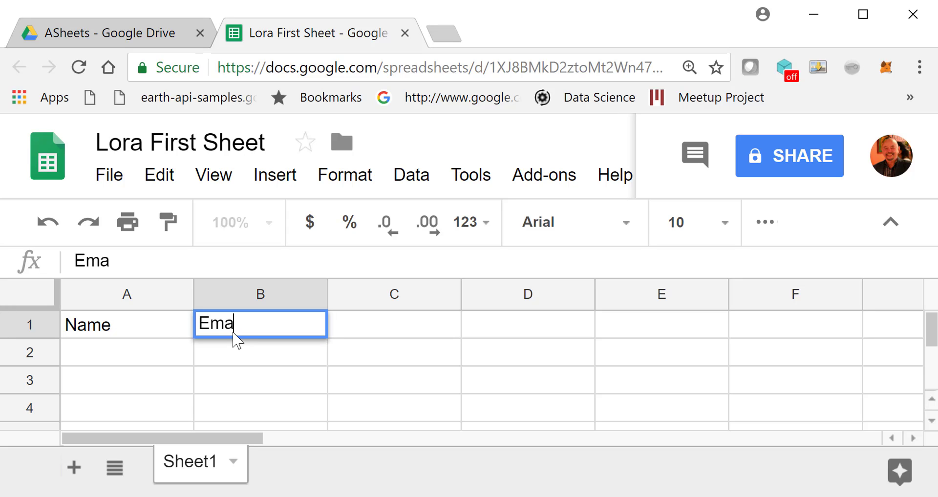
{"action": "type", "text": "il"}
{"action": "left_click", "coordinate": [135, 366]}
- Fill row 2 with a contact's name and e-mail, then start the second contact in row 3
{"action": "type", "text": "John"}
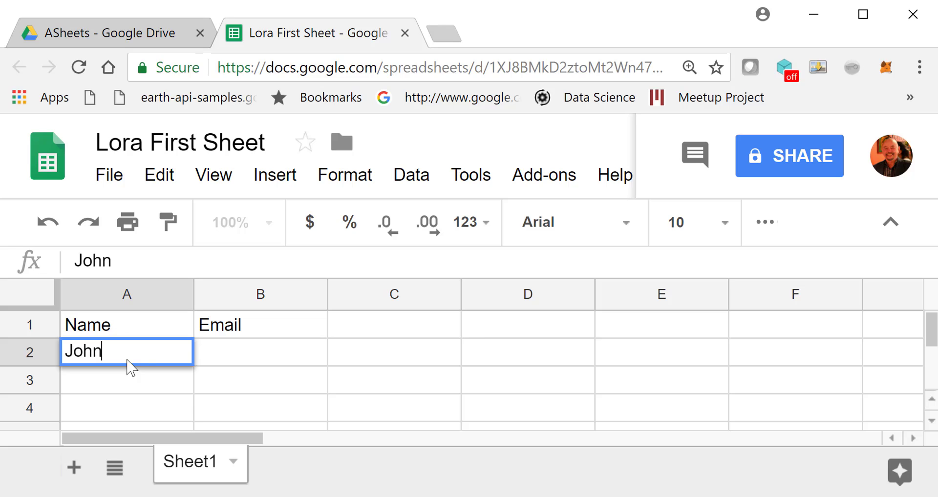
{"action": "left_click", "coordinate": [215, 364]}
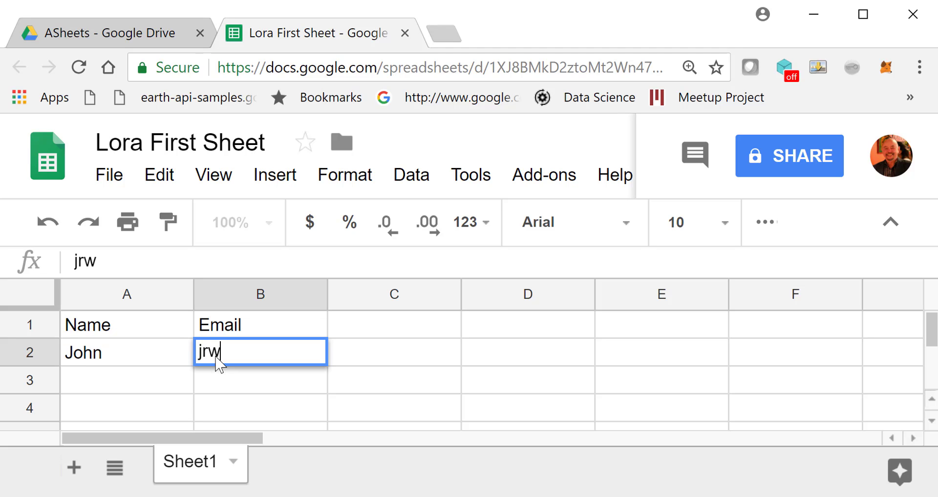
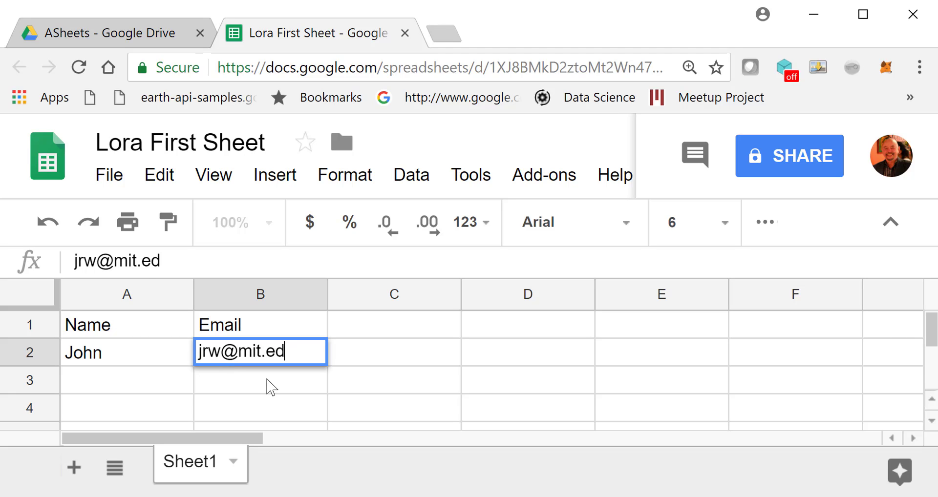
{"action": "left_click", "coordinate": [125, 386]}
{"action": "type", "text": "anastasia"}
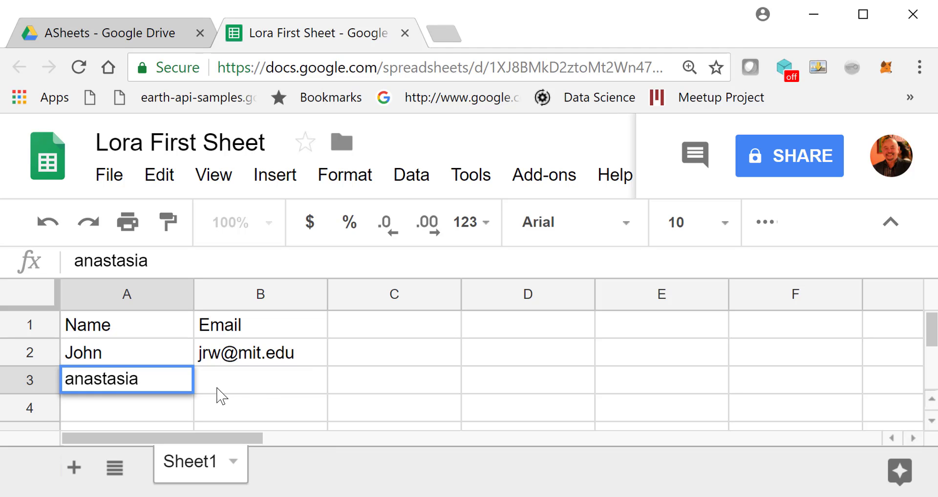
{"action": "left_click", "coordinate": [223, 385]}
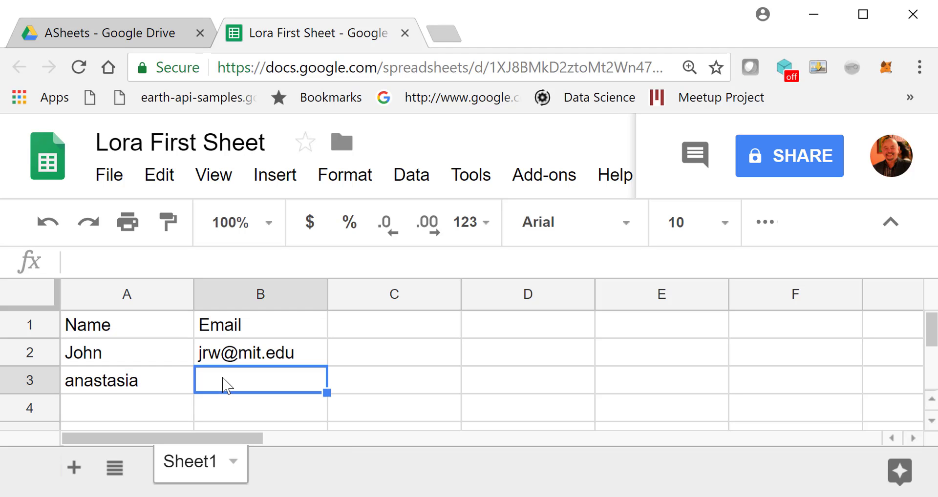
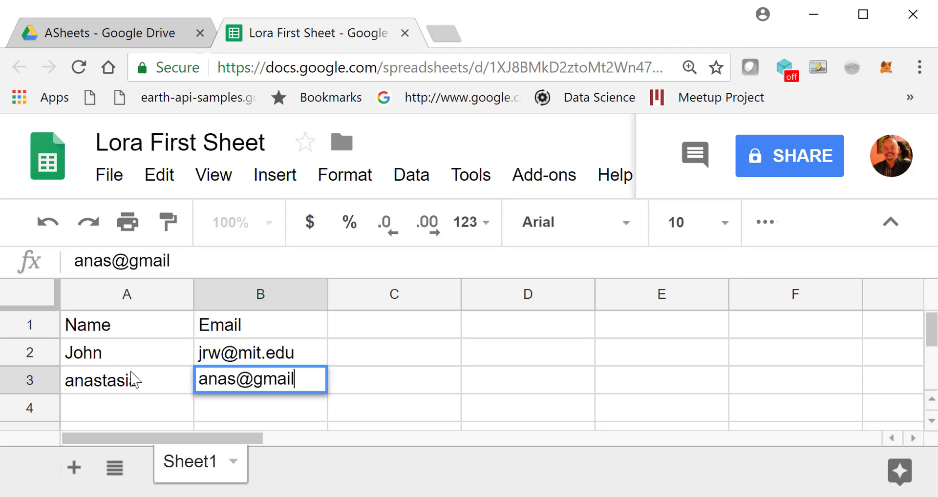
- Close the Lora First Sheet tab and reopen it from the ASheets folder in Drive
{"action": "left_click", "coordinate": [123, 35]}
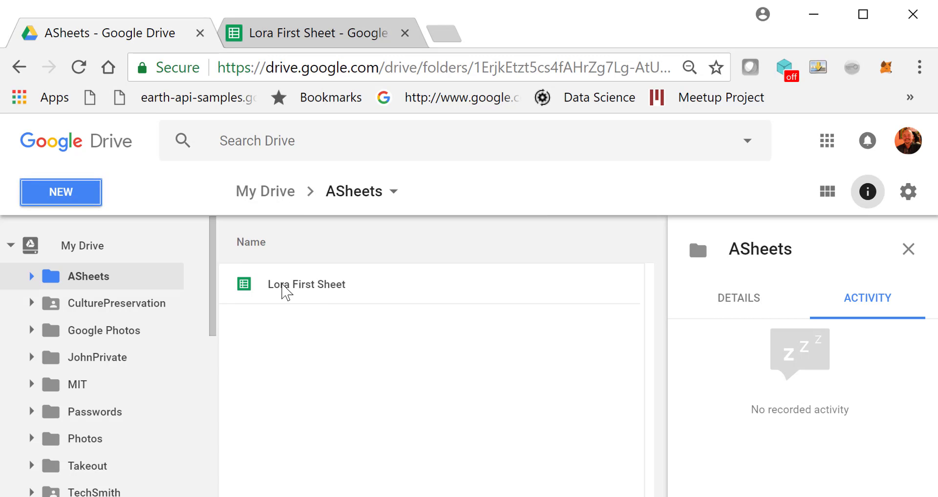
{"action": "left_click", "coordinate": [405, 33]}
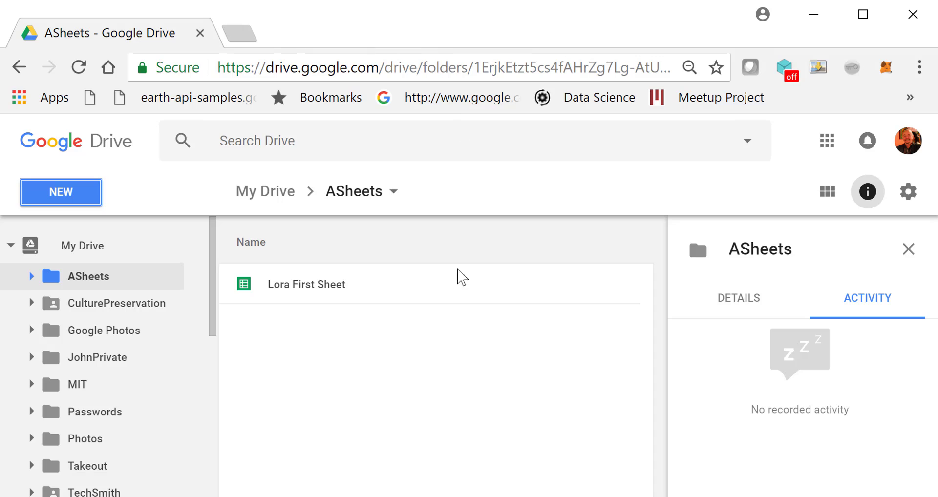
{"action": "double_click", "coordinate": [292, 289]}
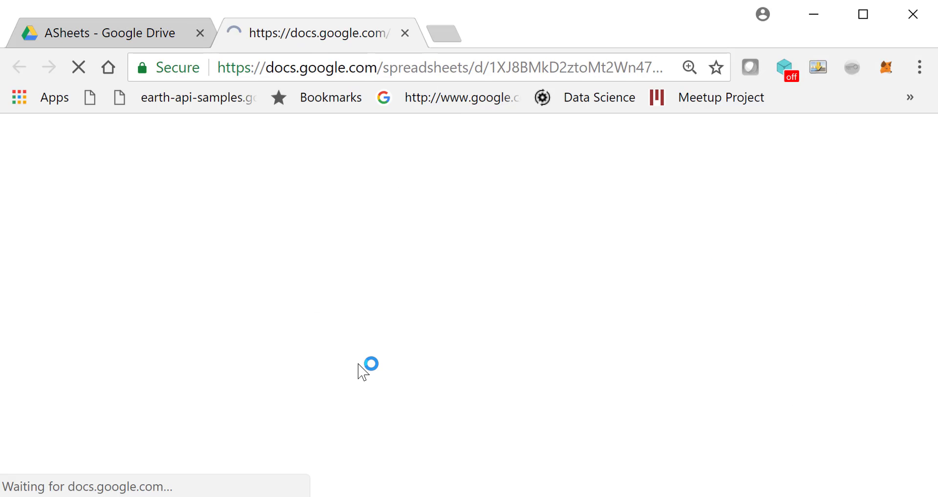